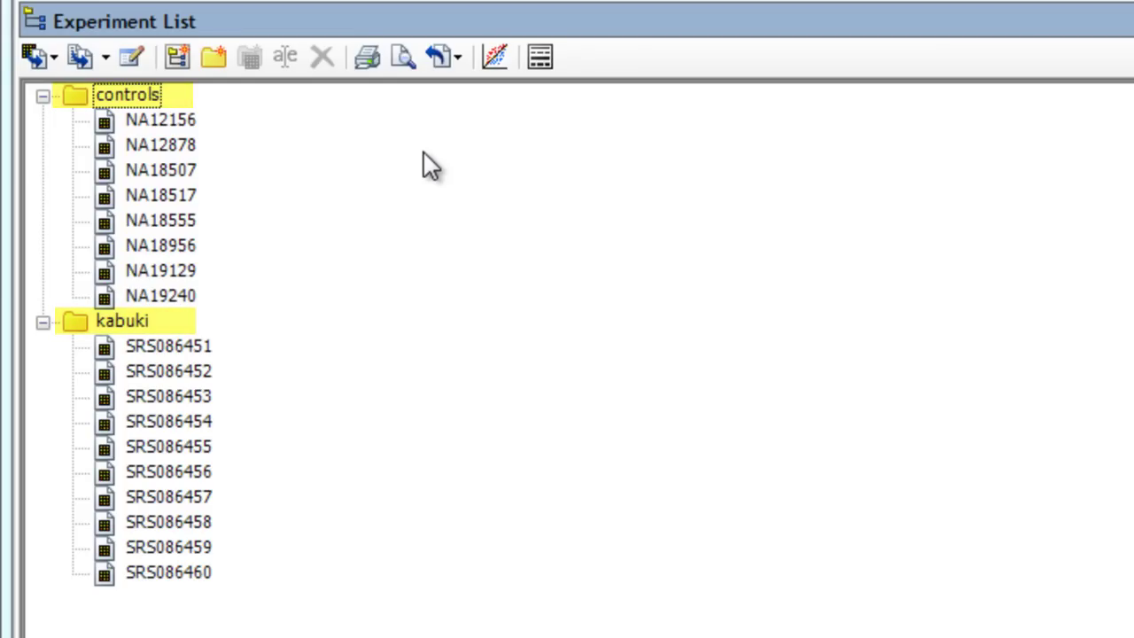
# Switch to the SNP Table and review which annotation columns are available.
pyautogui.click(108, 80)
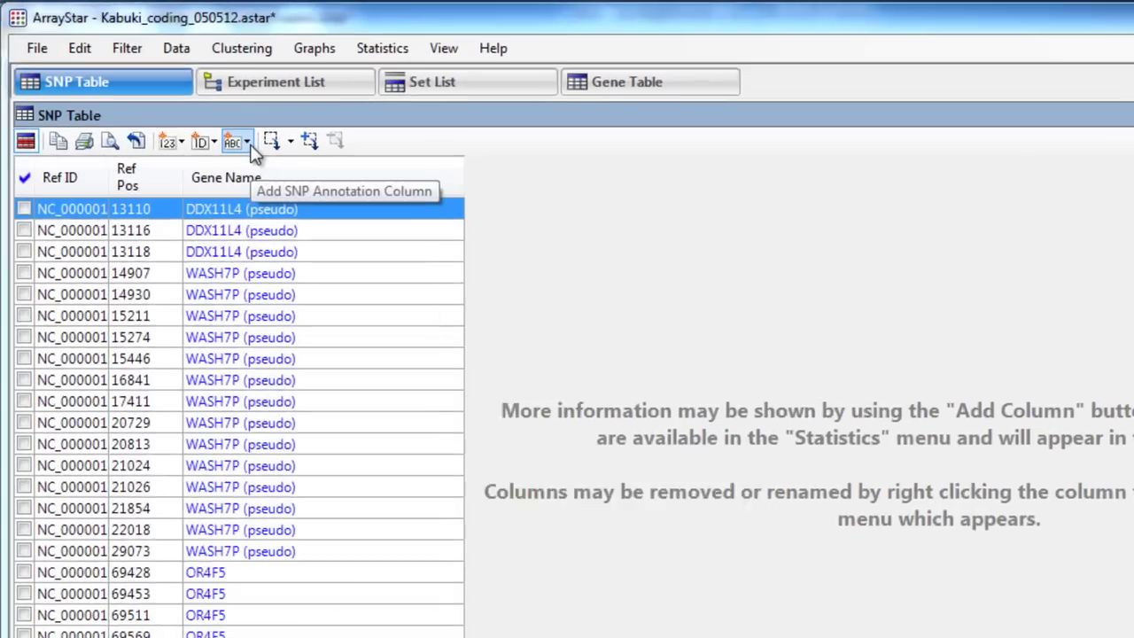
pyautogui.click(248, 144)
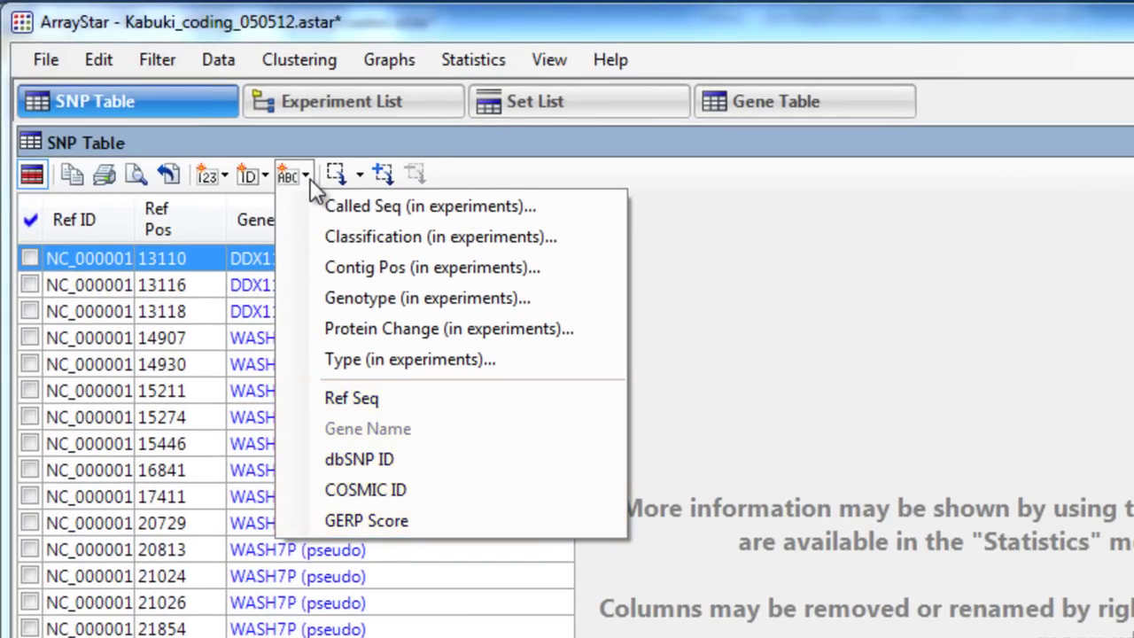
pyautogui.click(310, 178)
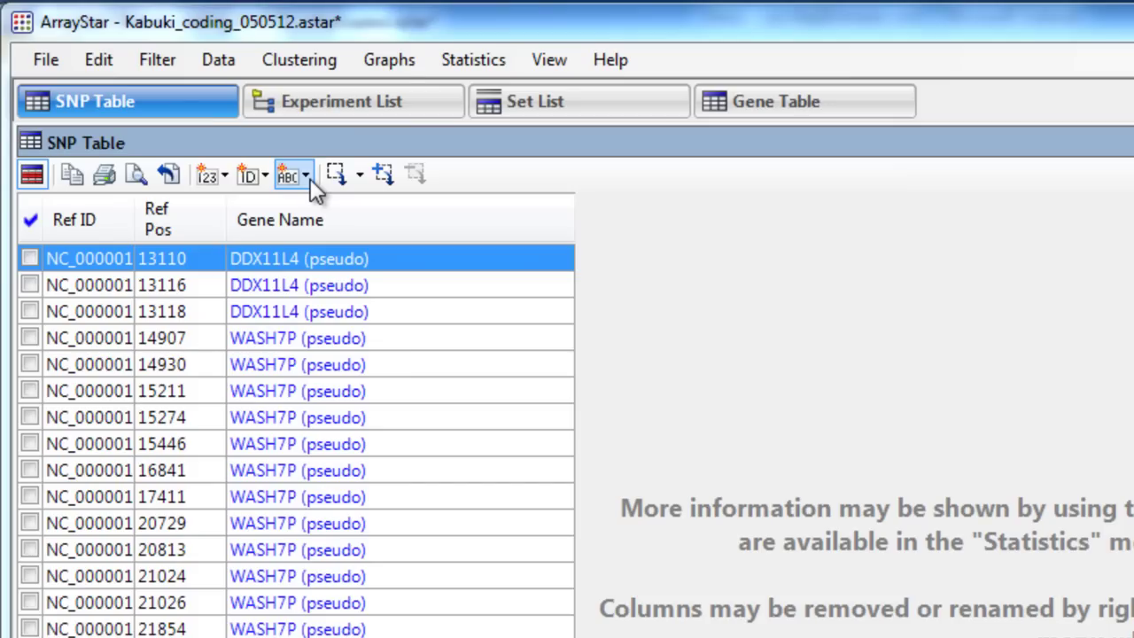
# Import annotations from ESP5400.chr1.snps.vcf into the project.
pyautogui.click(42, 60)
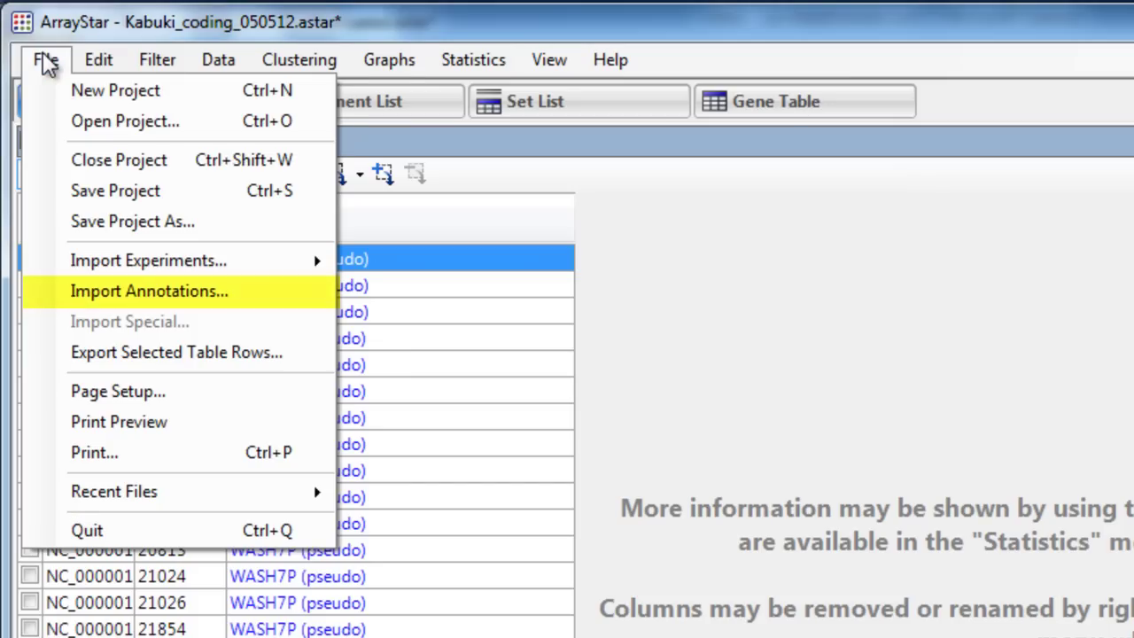
pyautogui.click(85, 300)
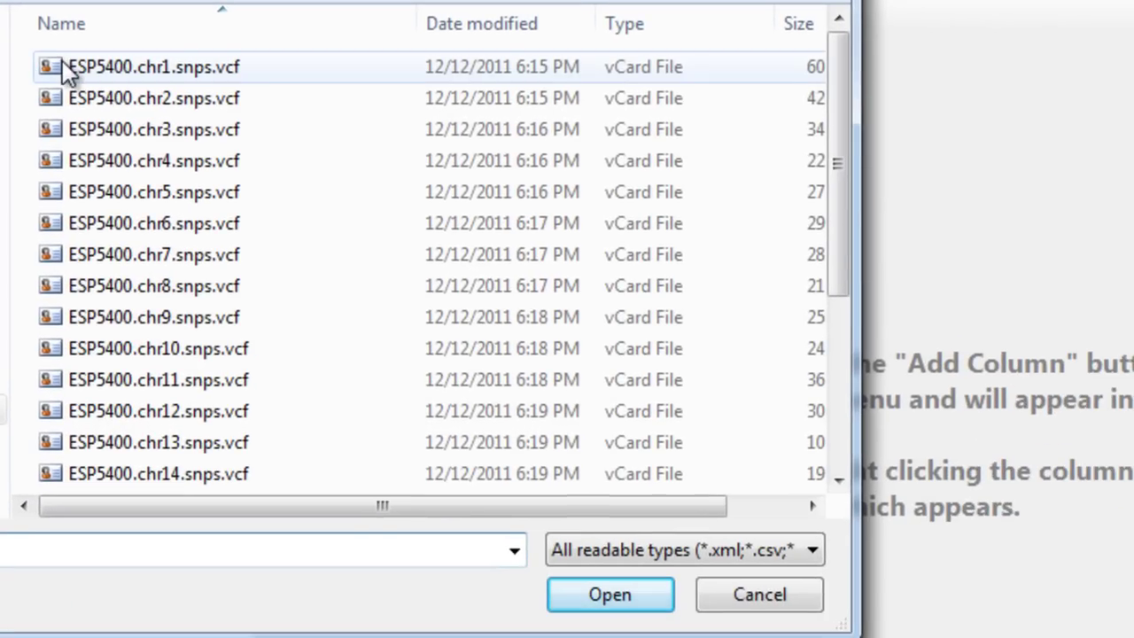
pyautogui.click(62, 64)
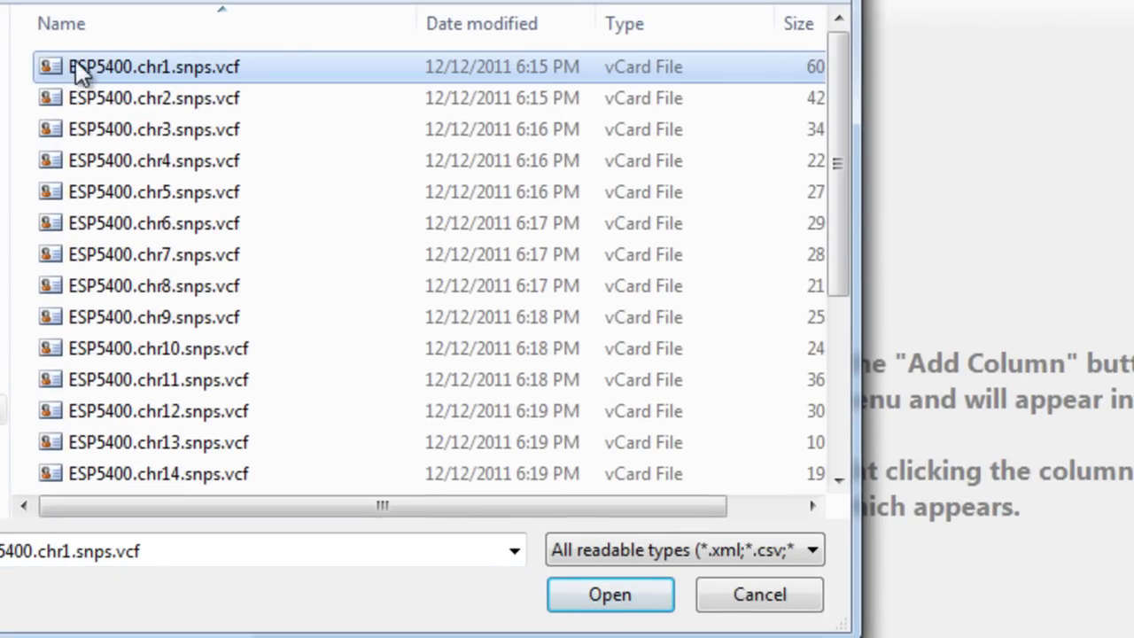
pyautogui.click(585, 598)
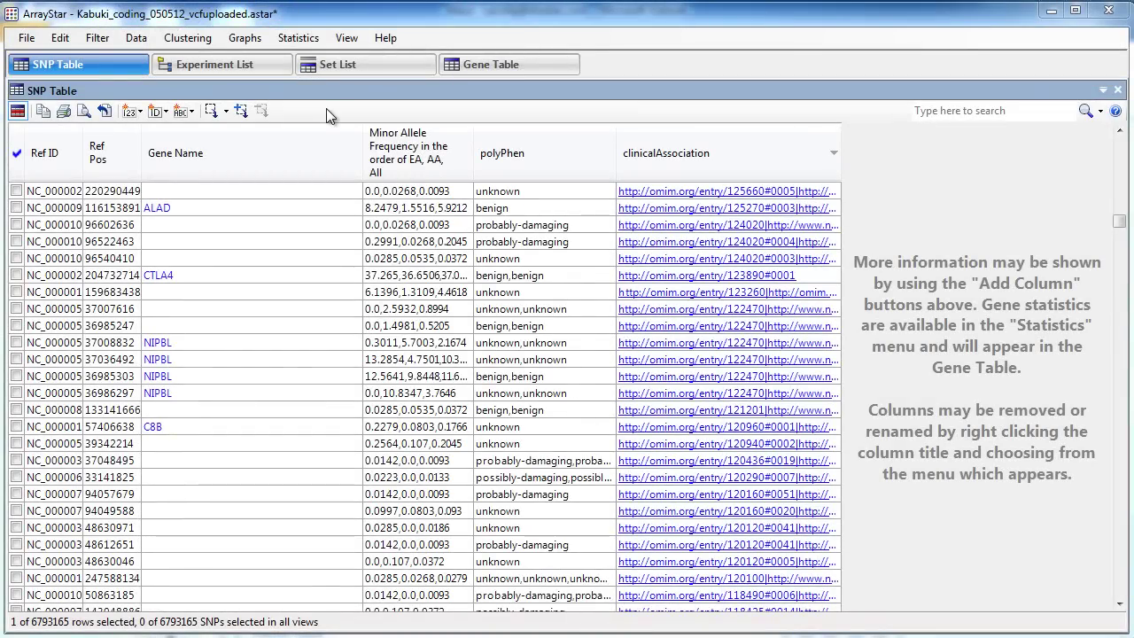
pyautogui.click(193, 115)
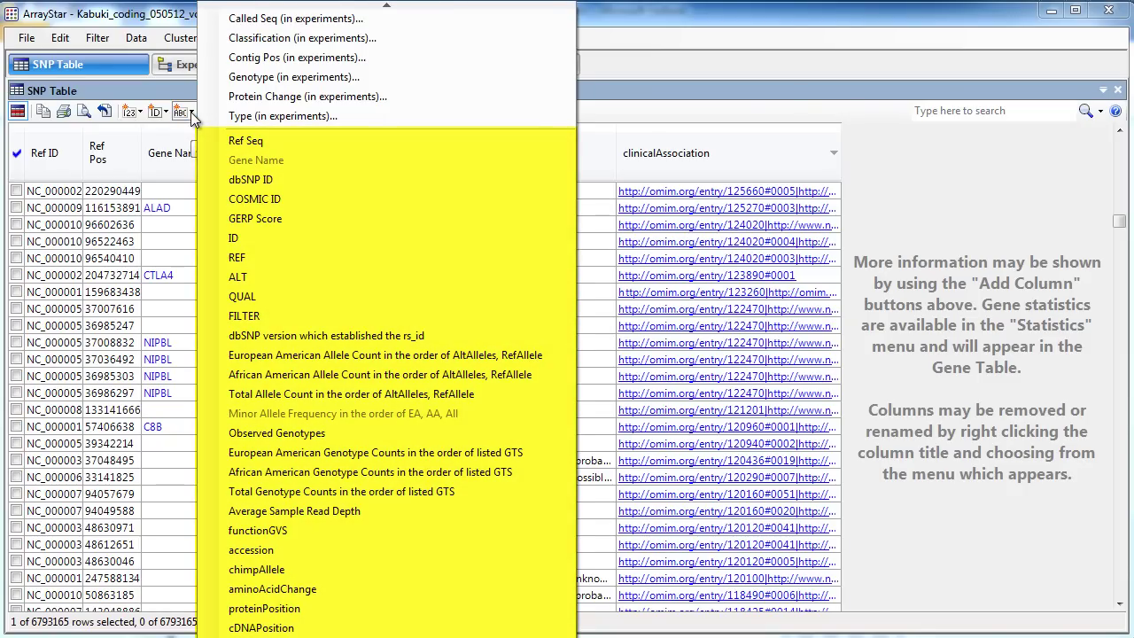
pyautogui.click(193, 115)
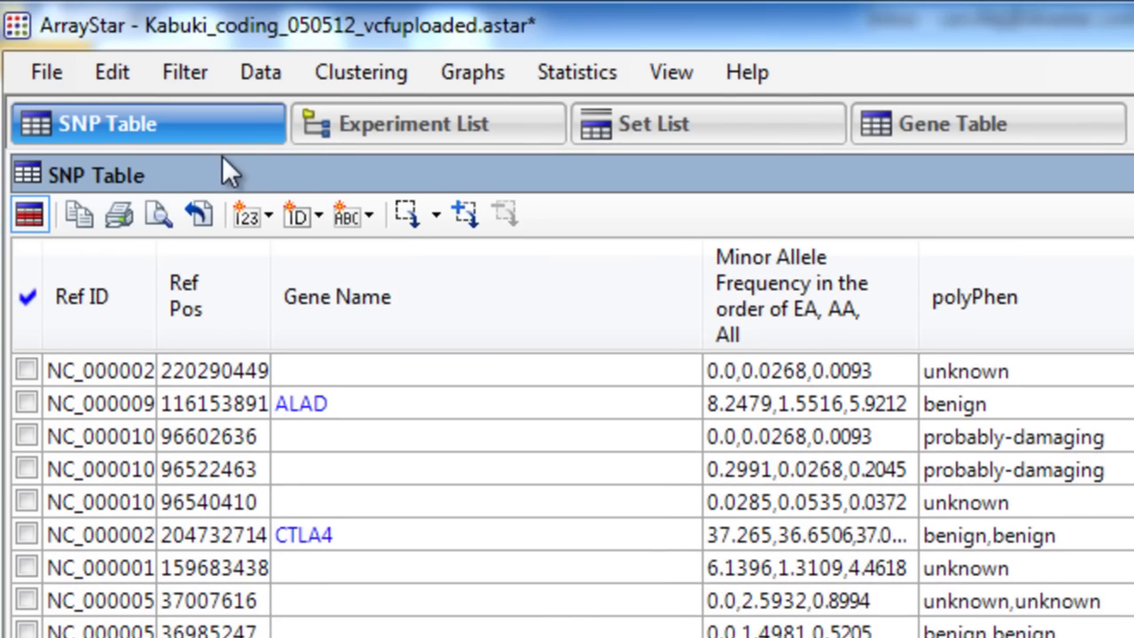
# Start a filter on all SNPs using the control group, requiring at least 6 experiments.
pyautogui.click(184, 74)
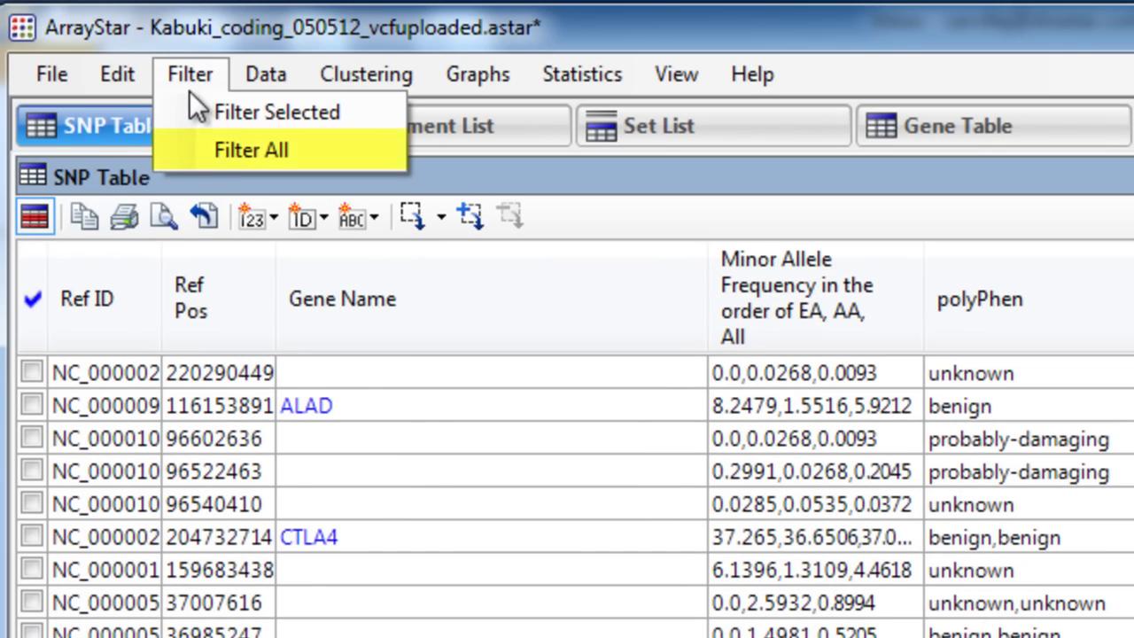
pyautogui.click(197, 151)
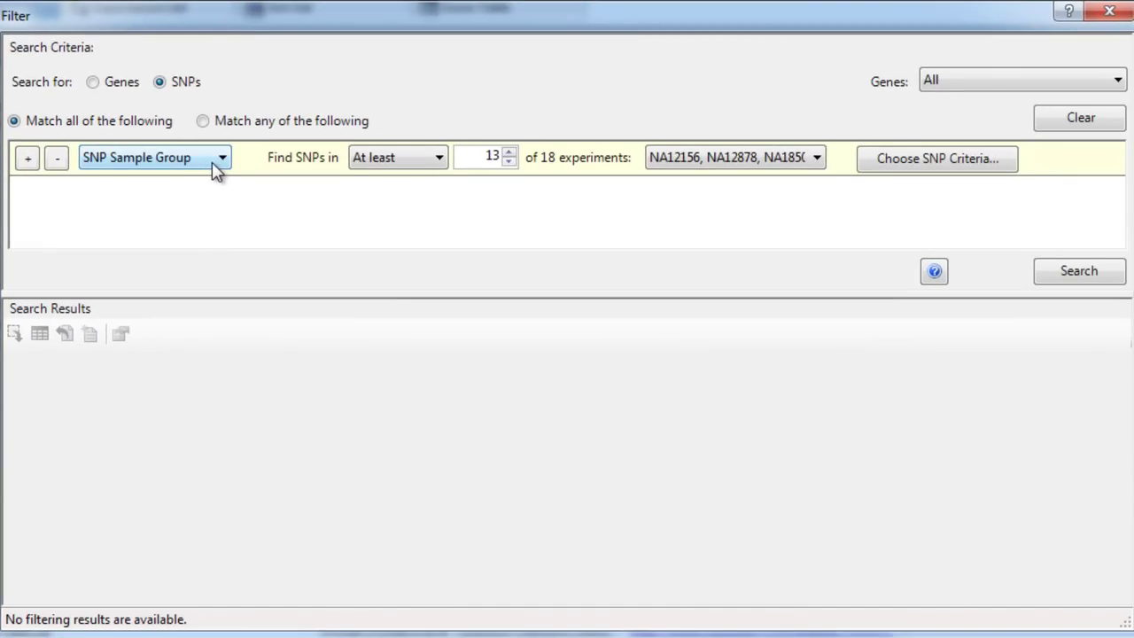
pyautogui.click(679, 156)
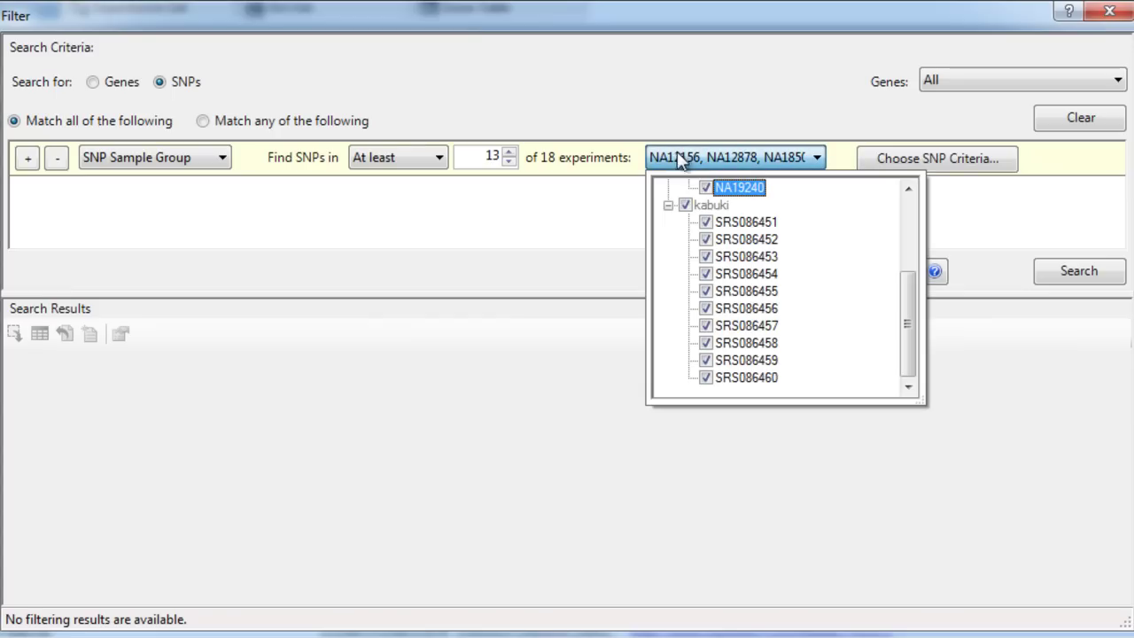
pyautogui.click(685, 206)
pyautogui.moveTo(912, 329); pyautogui.dragTo(910, 197)
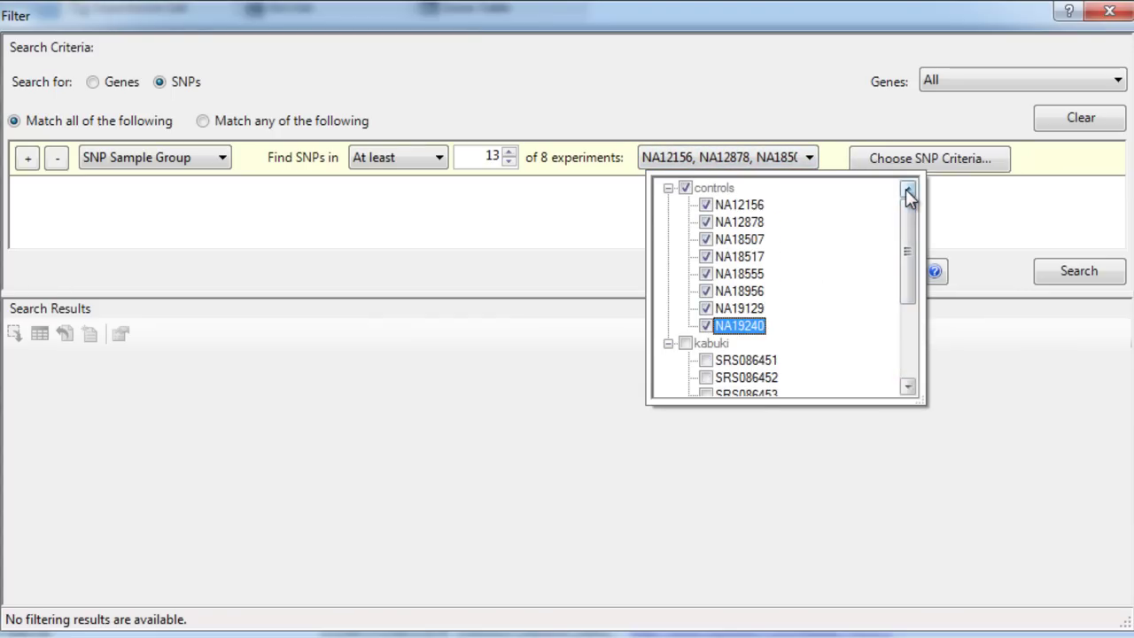
pyautogui.click(544, 187)
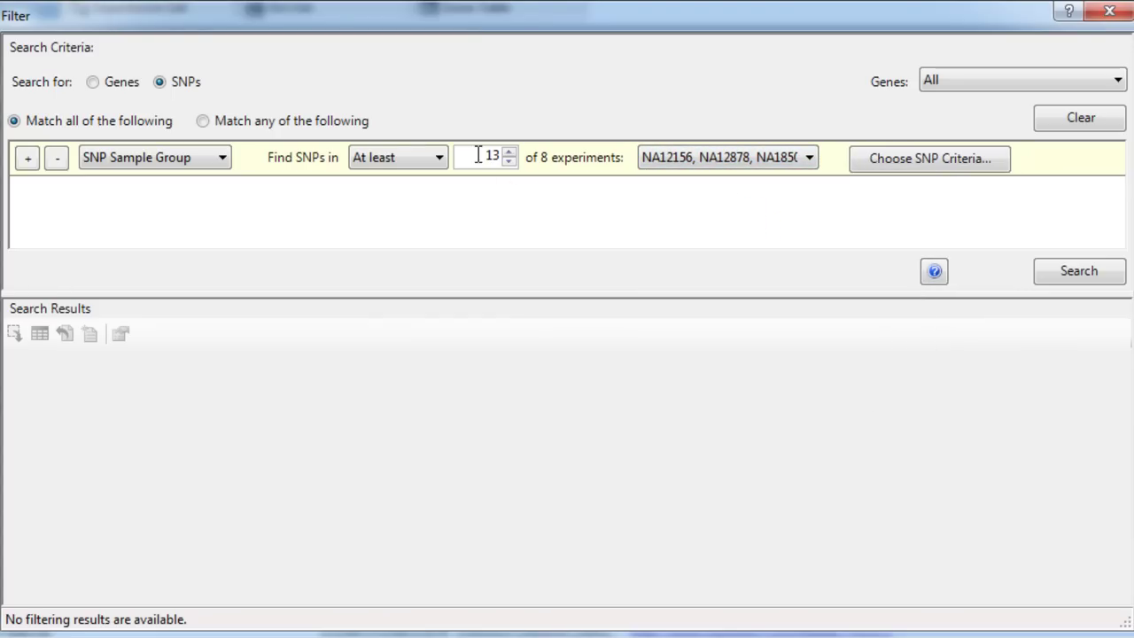
pyautogui.moveTo(486, 152); pyautogui.dragTo(577, 145)
pyautogui.write('6')
# Require non-synonymous SNPs and run the search, finding 5,465 SNPs.
pyautogui.click(925, 168)
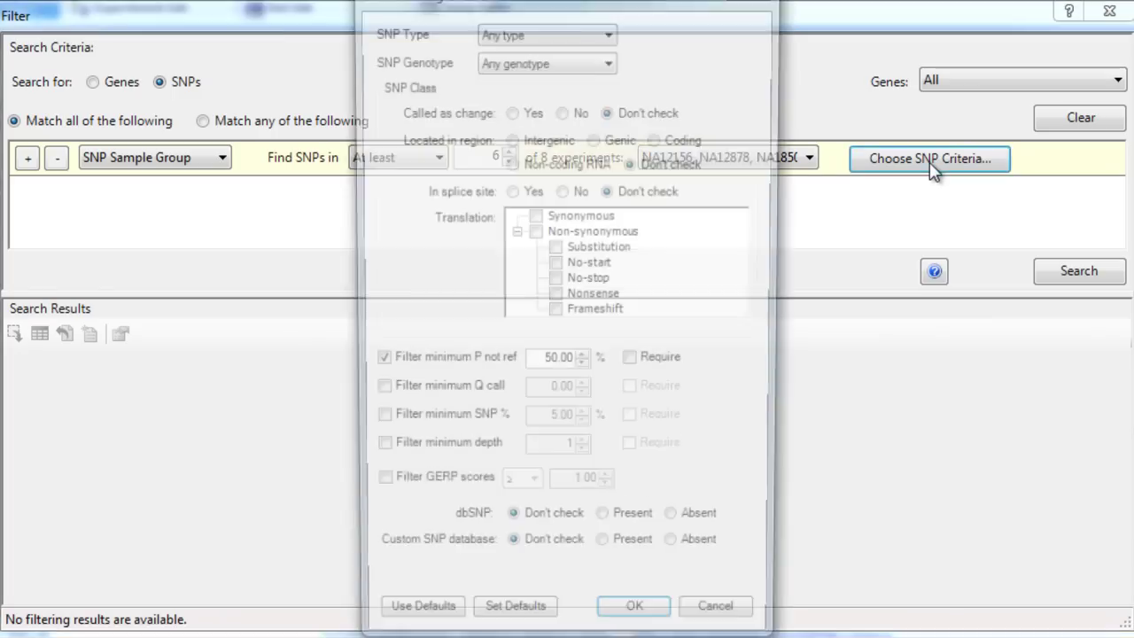
pyautogui.click(534, 232)
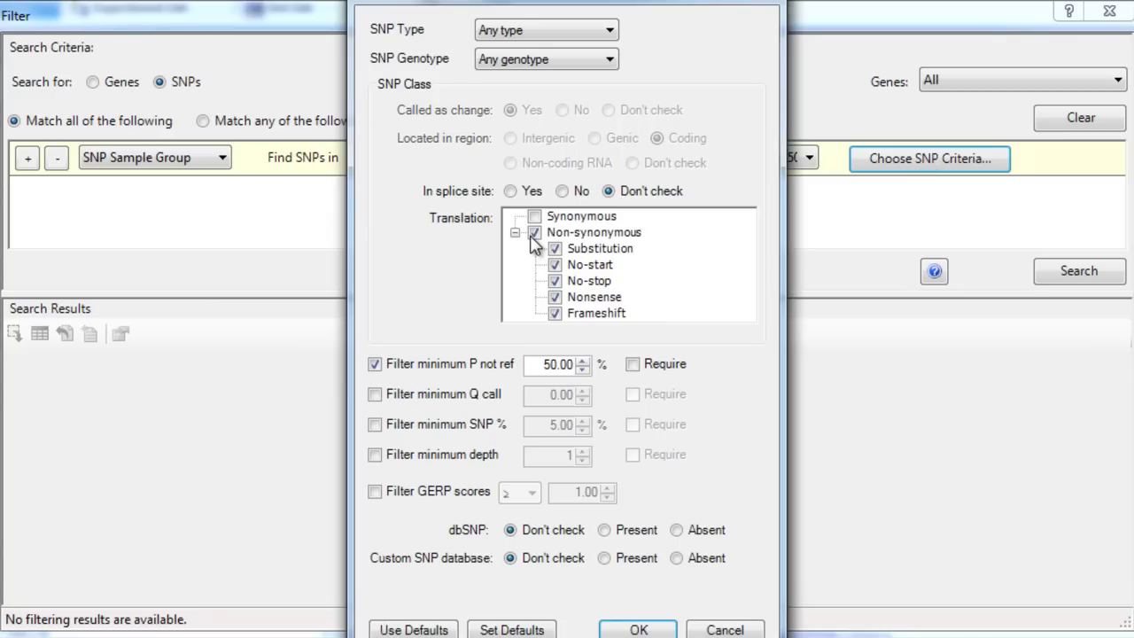
pyautogui.click(620, 627)
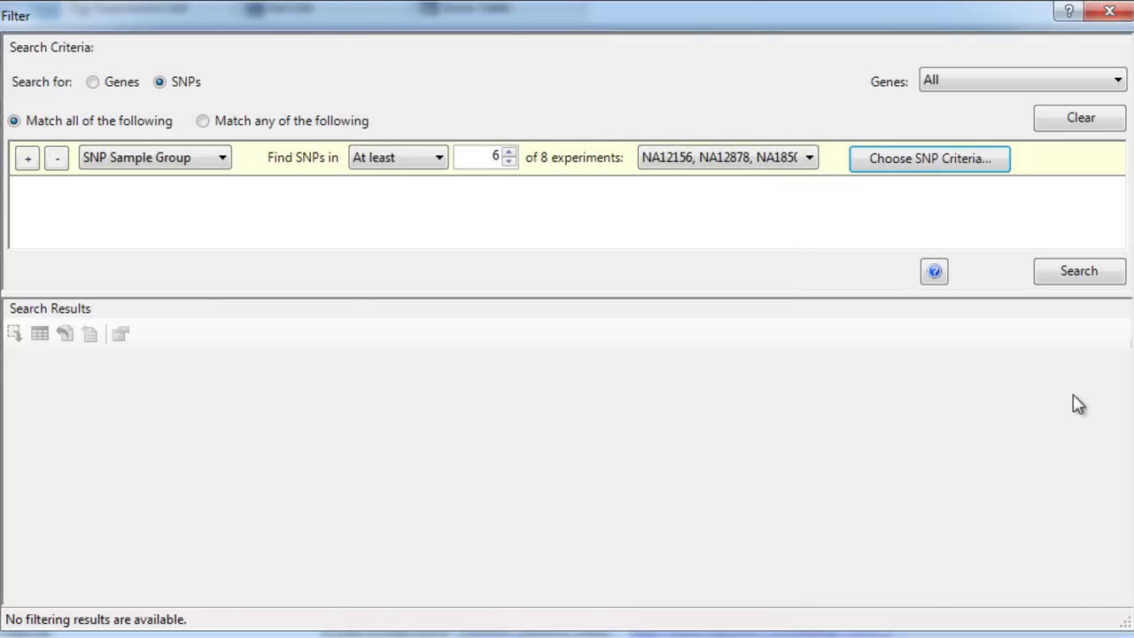
pyautogui.click(1084, 274)
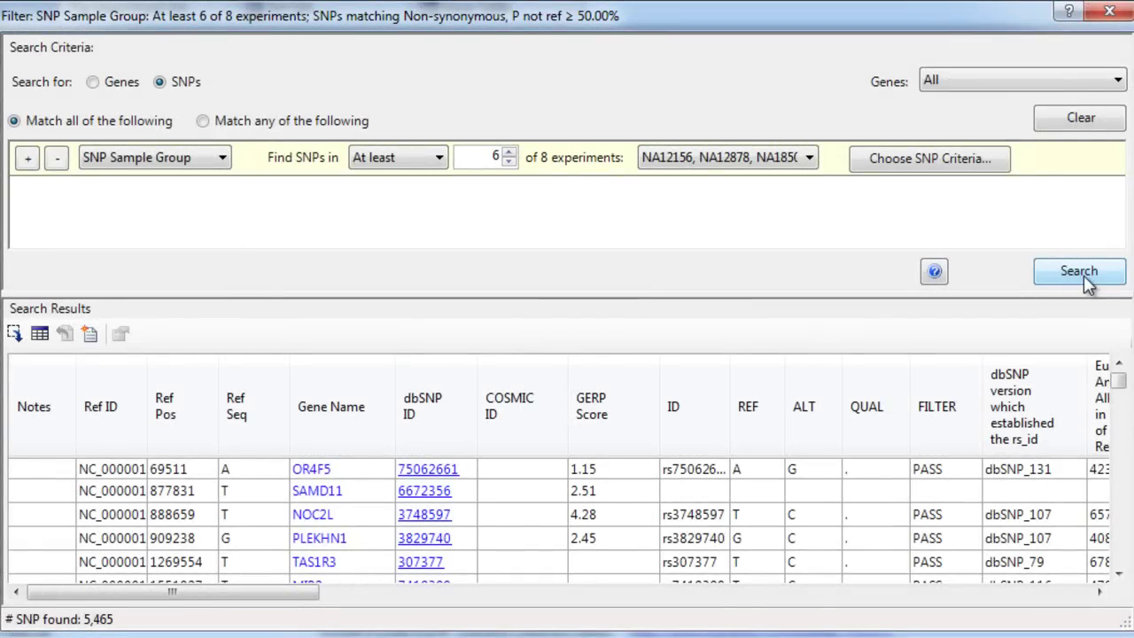
# Save the results as a new SNP set named 'Control SNPs'.
pyautogui.click(88, 337)
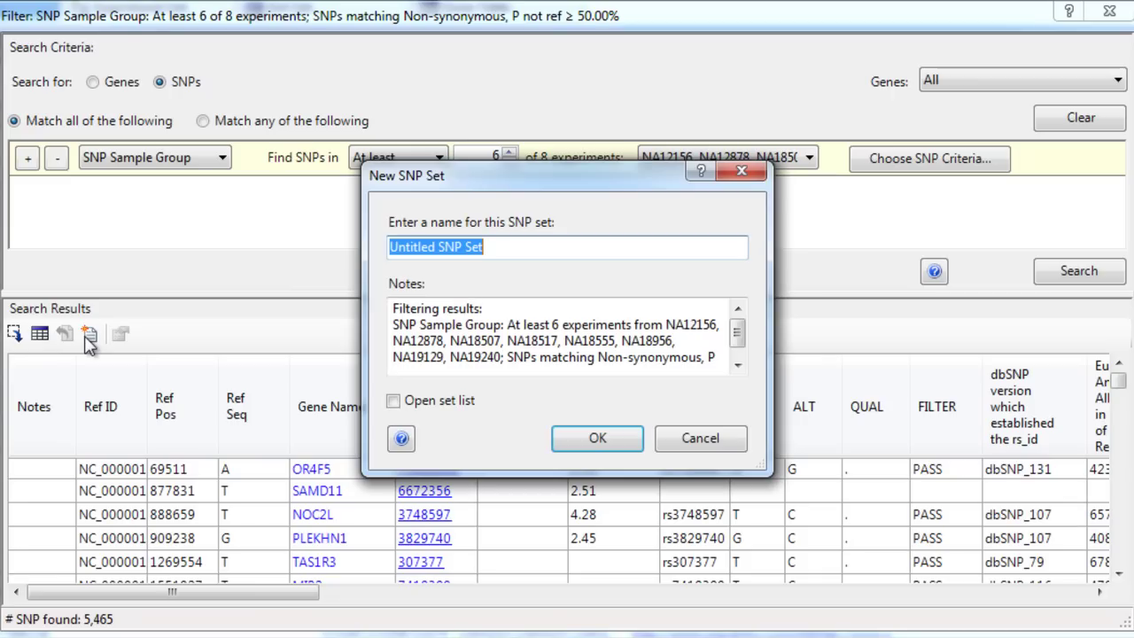
pyautogui.write('C')
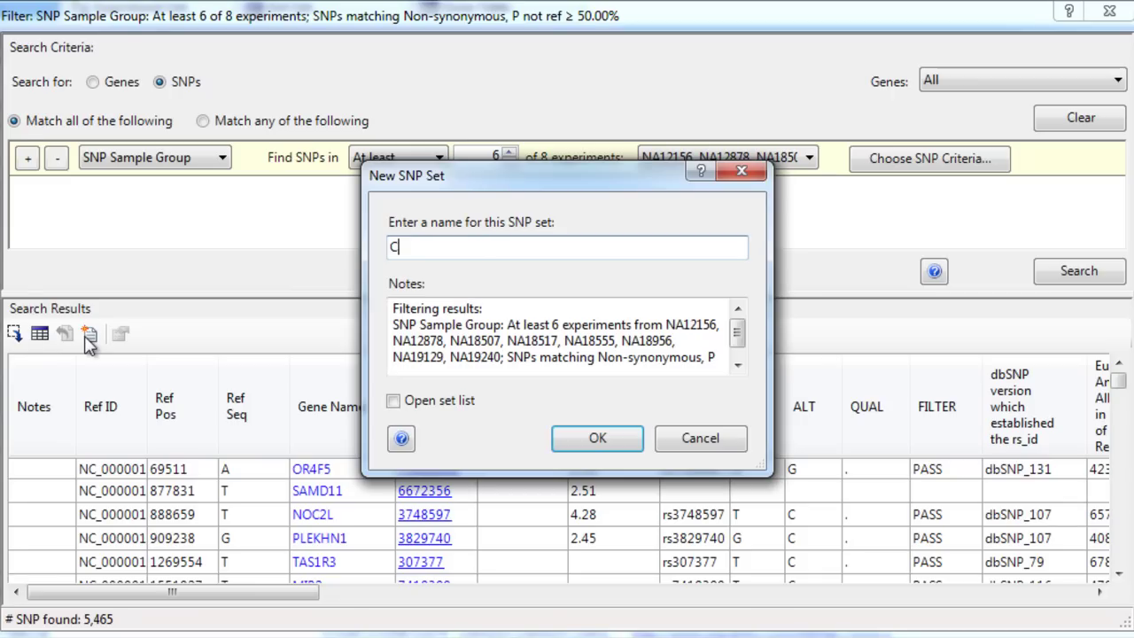
pyautogui.write('ontrol SNPs')
pyautogui.press('Return')
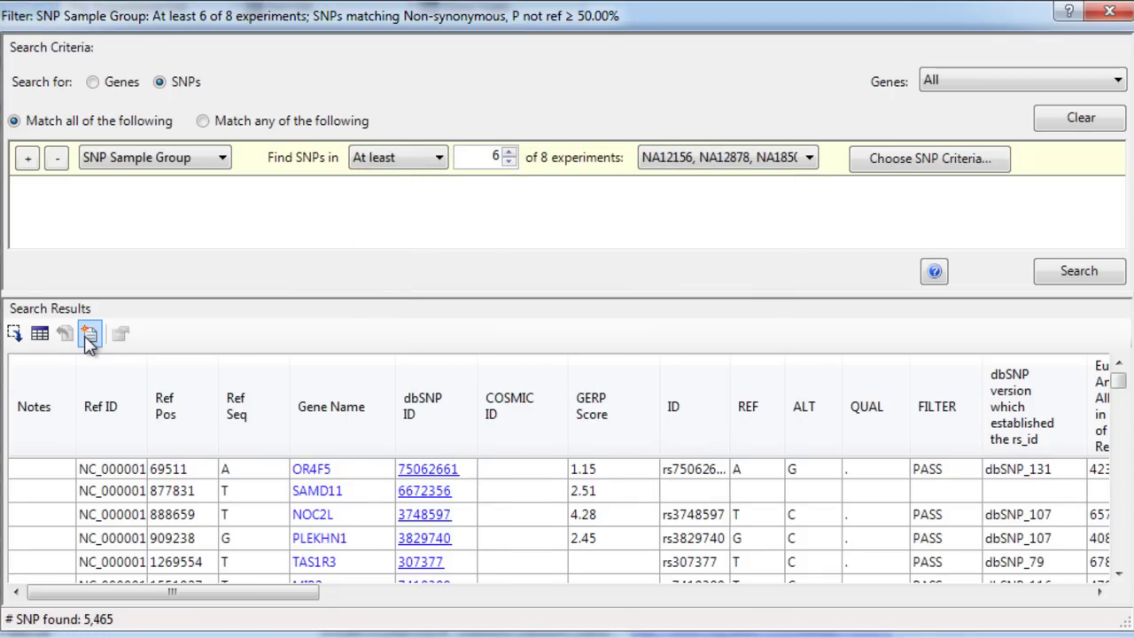
# Switch the filter's experiments from the eight controls to all kabuki samples.
pyautogui.click(742, 152)
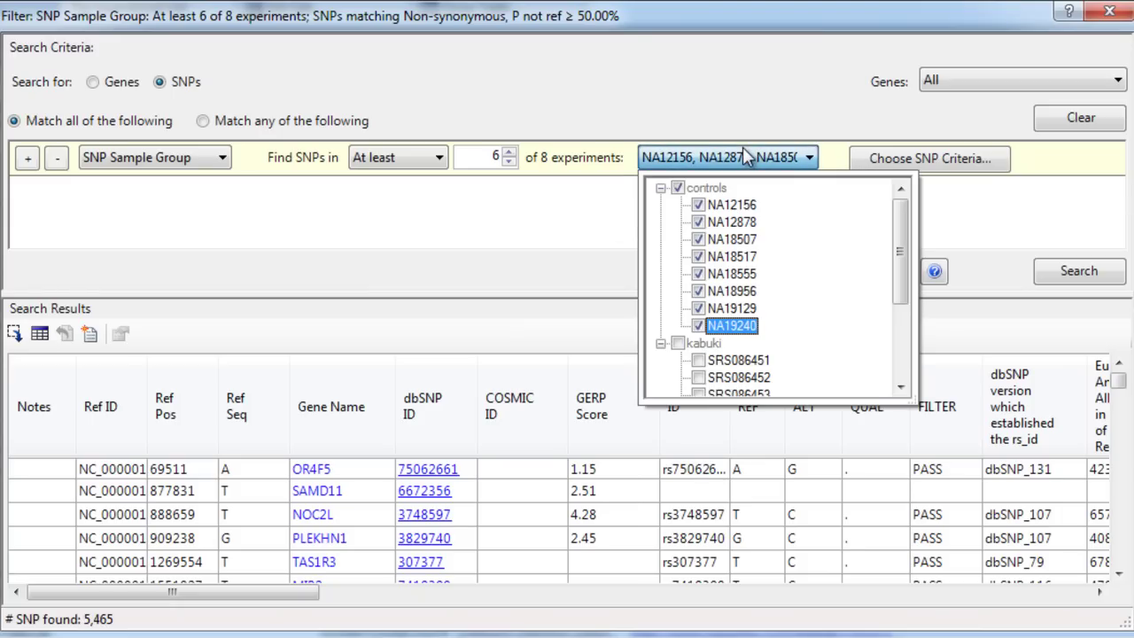
pyautogui.click(679, 189)
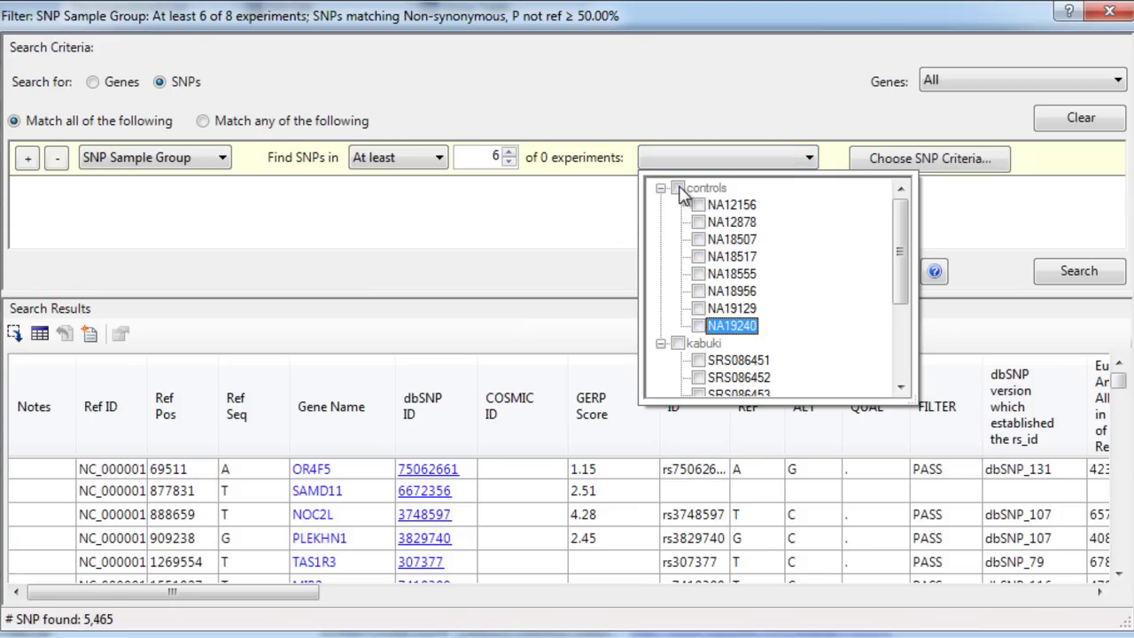
pyautogui.click(678, 343)
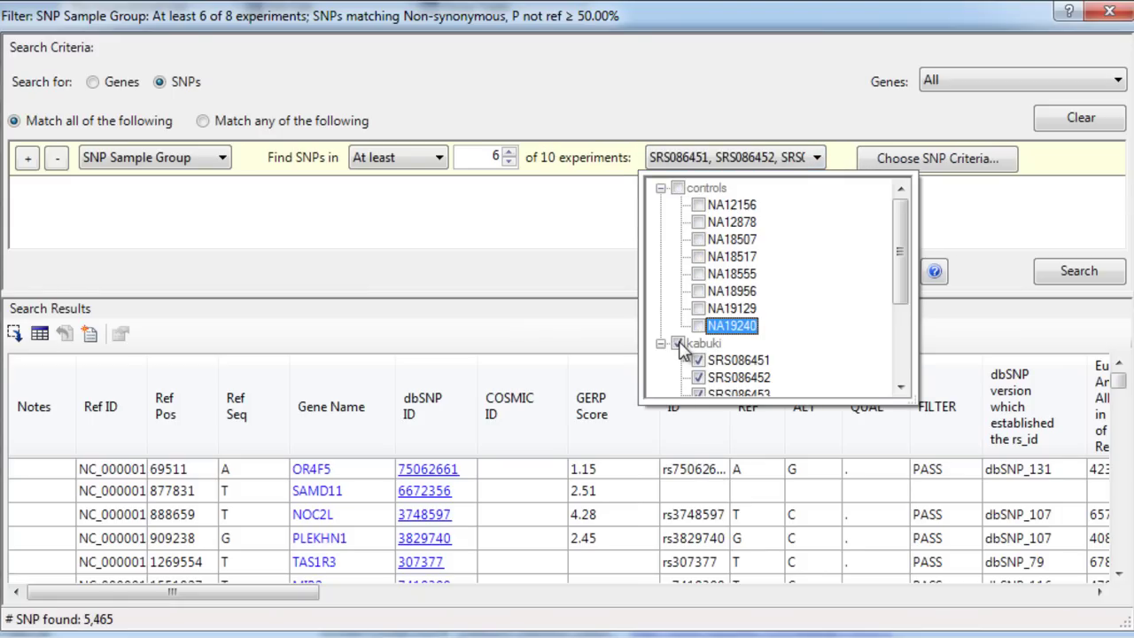
pyautogui.click(551, 228)
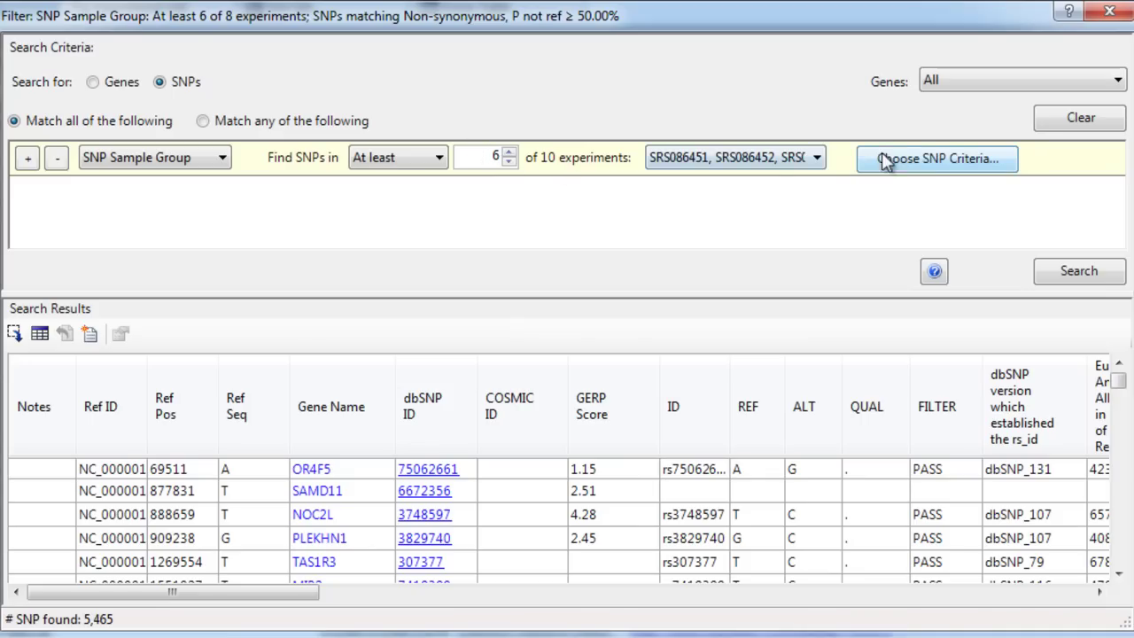
# Rerun the non-synonymous search and save the 9,323 hits as set 'Kabuki SNPS'.
pyautogui.click(923, 159)
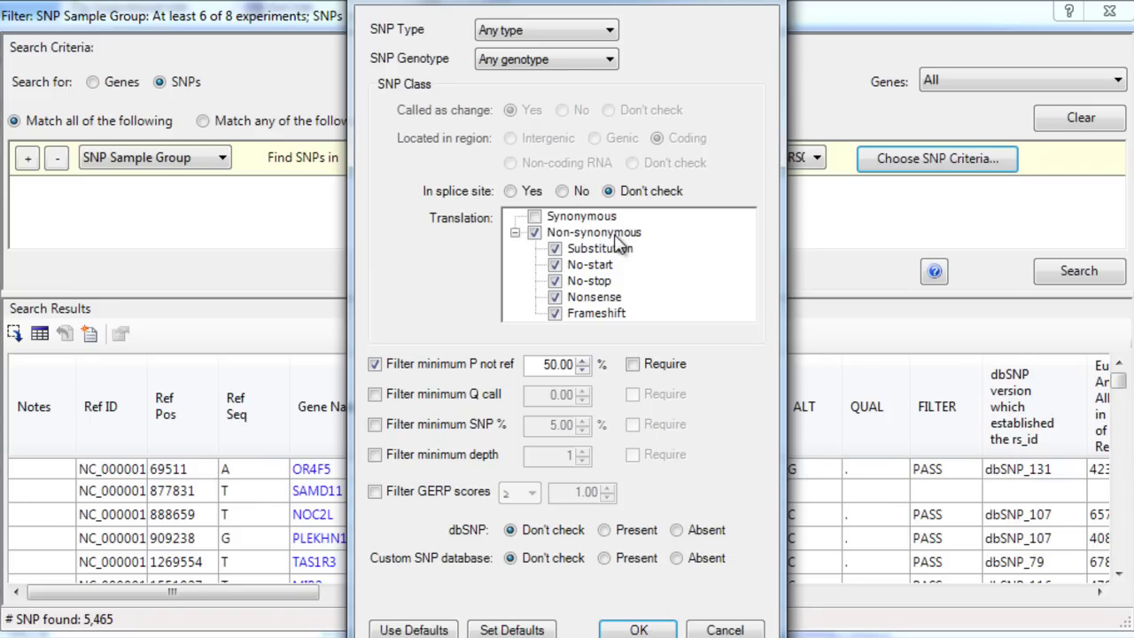
pyautogui.click(638, 627)
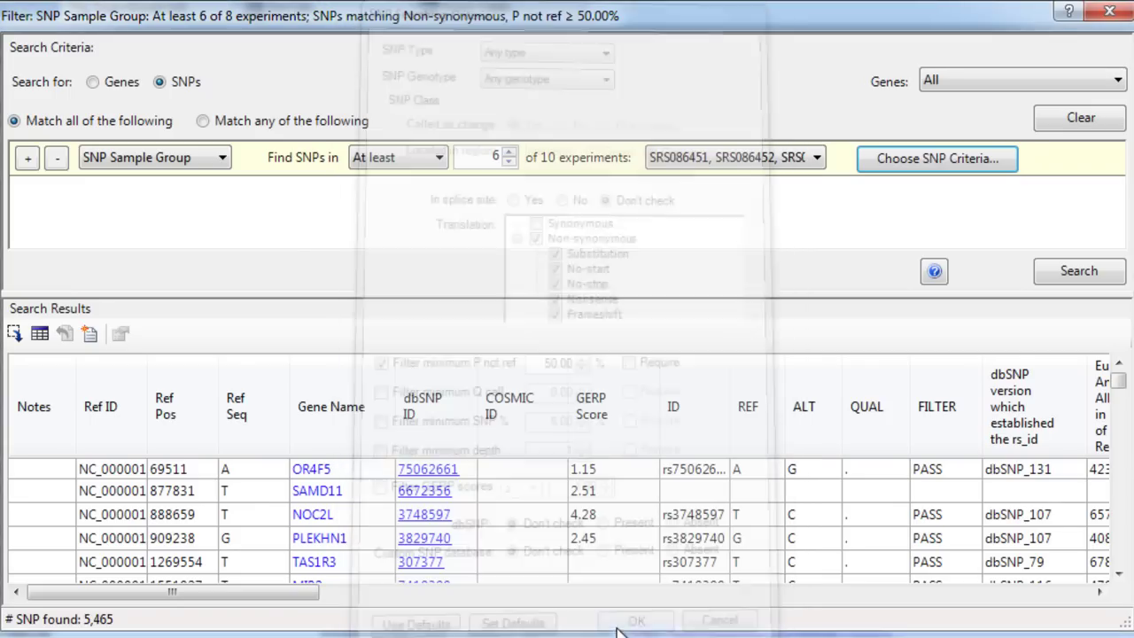
pyautogui.click(1090, 275)
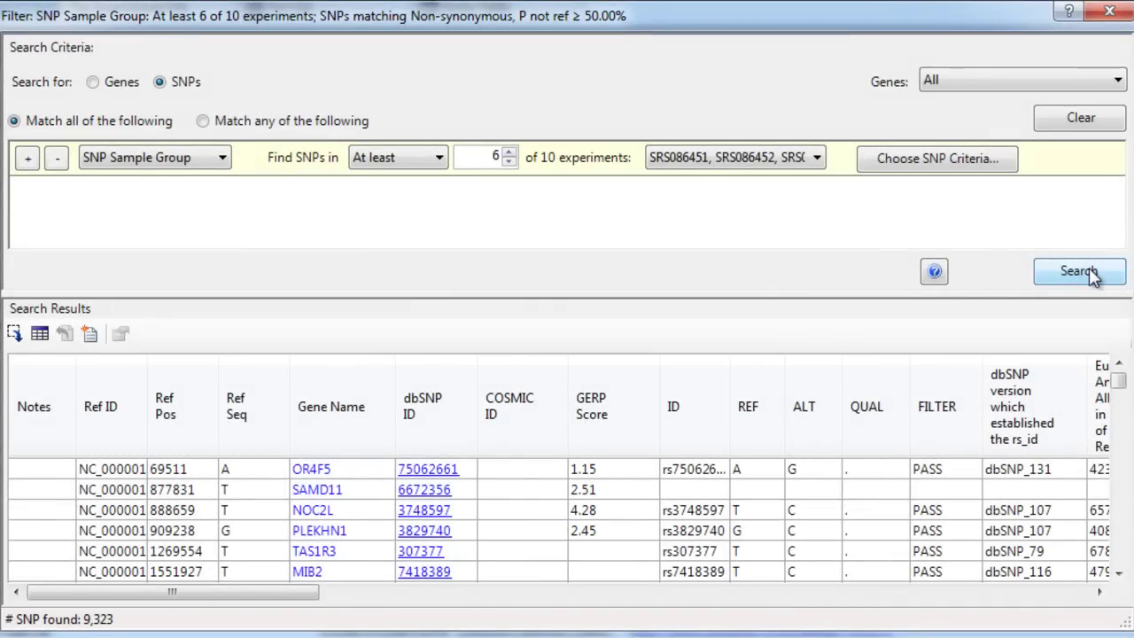
pyautogui.click(90, 334)
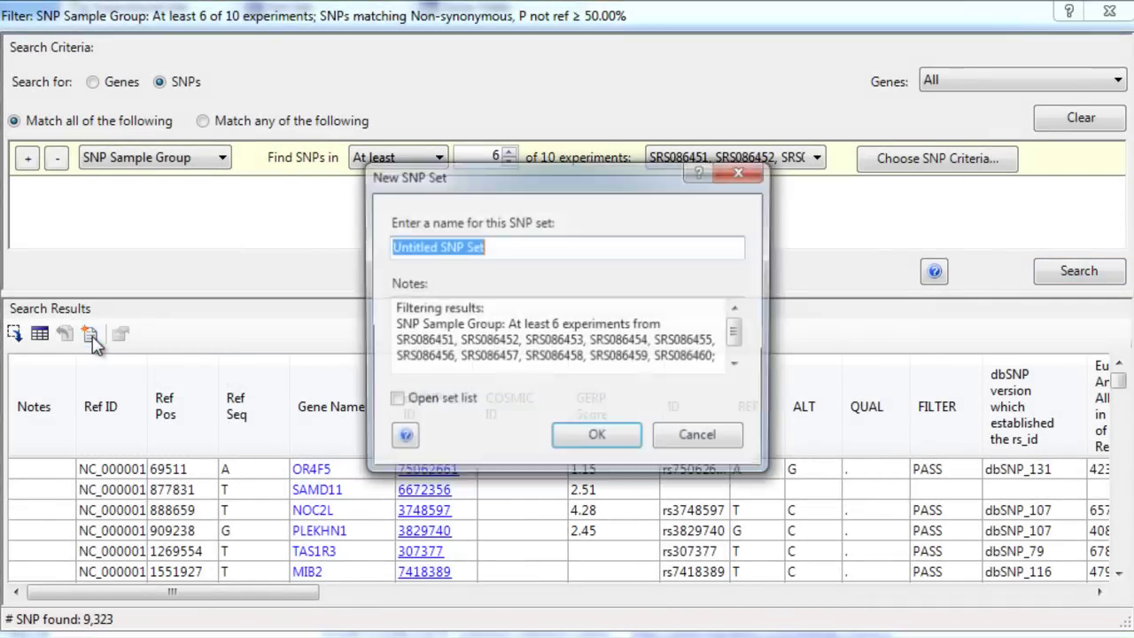
pyautogui.write('Kabuki SNPS')
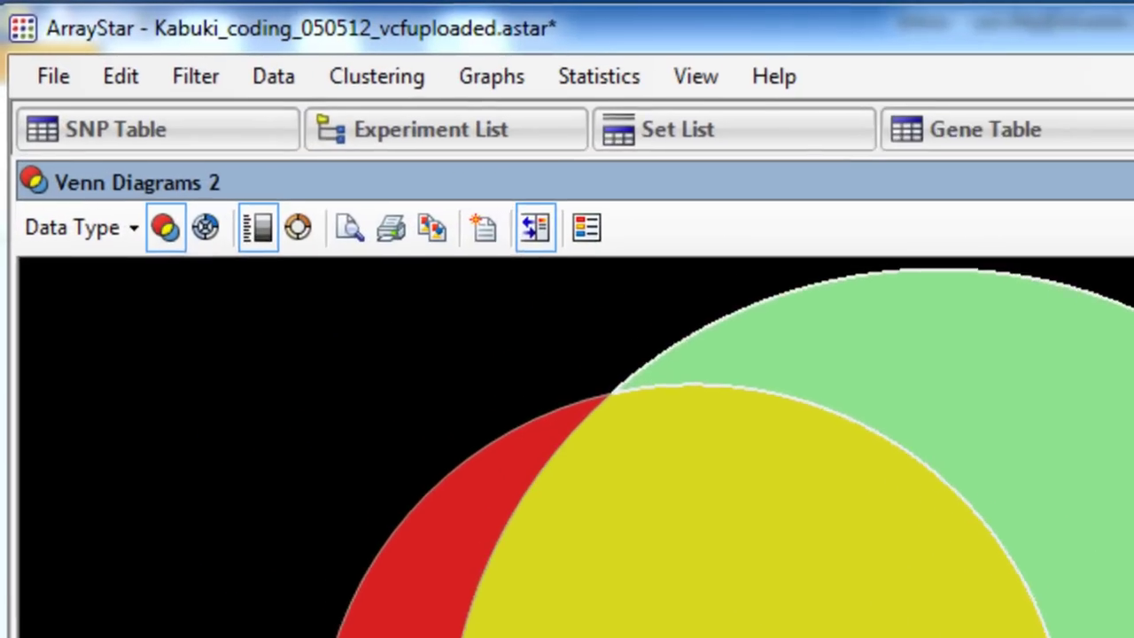
# Filter the selected SNPs by SNP Annotation Text in the polyPhen column.
pyautogui.click(176, 94)
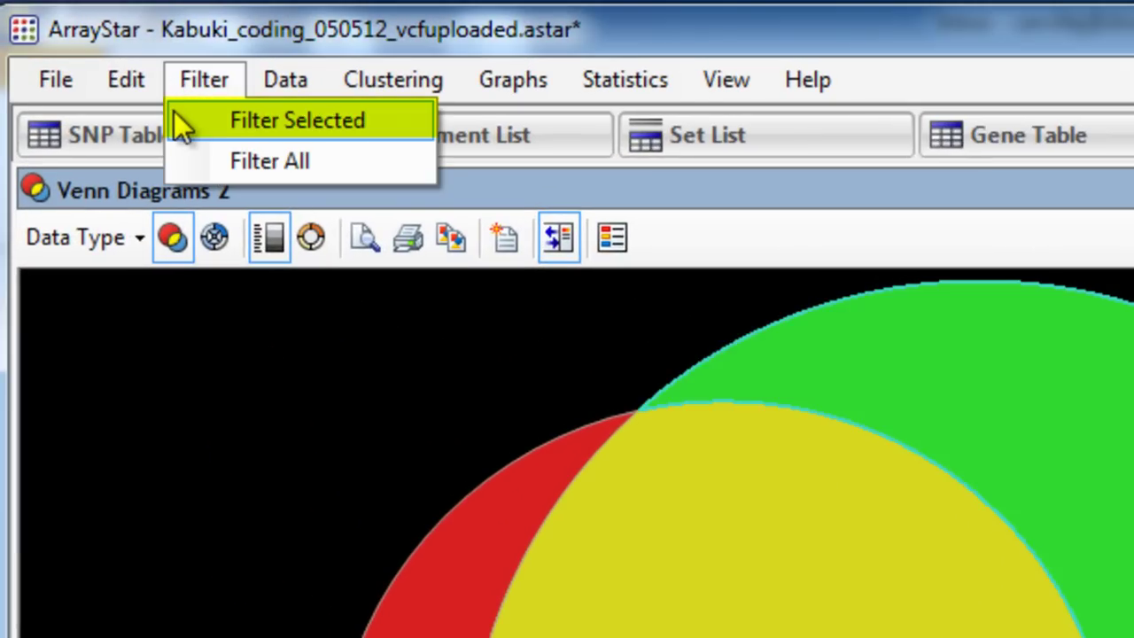
pyautogui.click(177, 123)
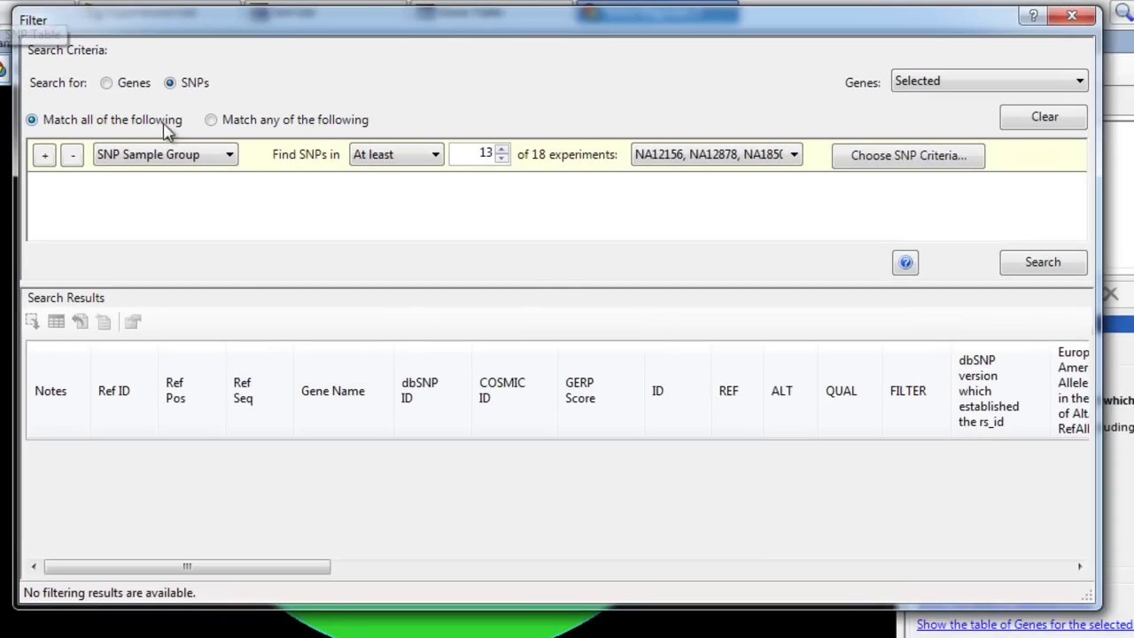
pyautogui.click(213, 156)
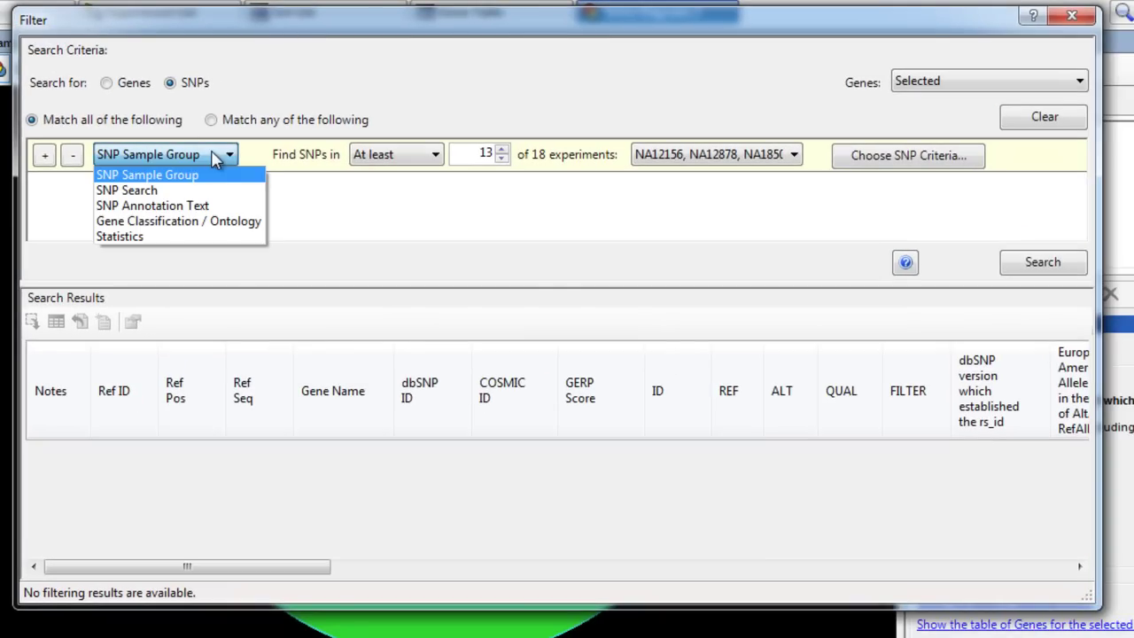
pyautogui.click(217, 208)
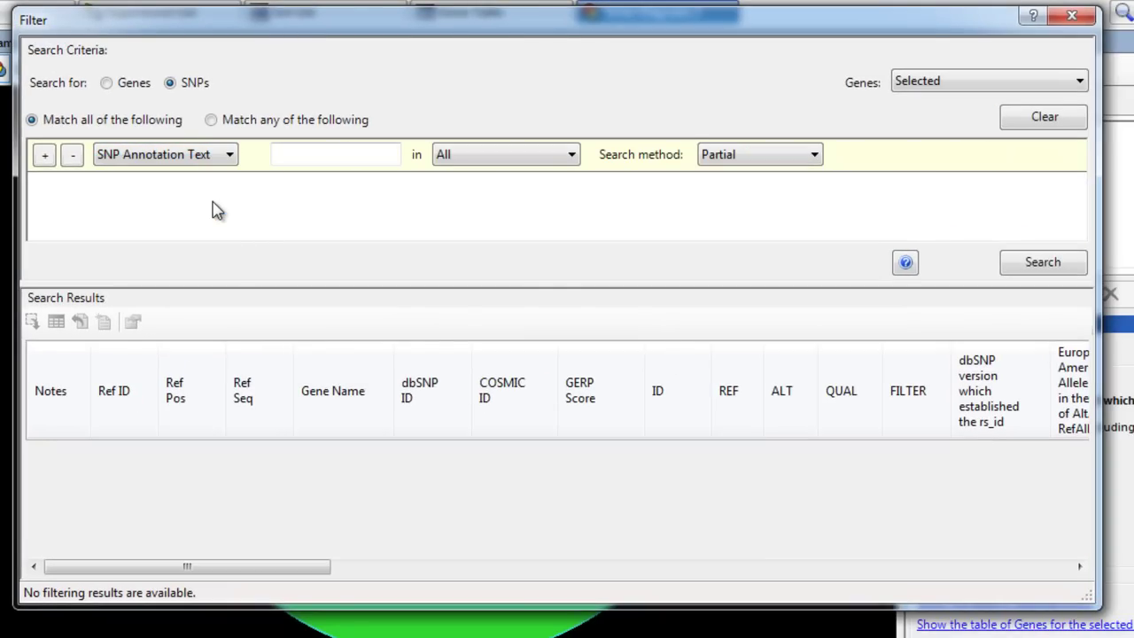
pyautogui.click(504, 156)
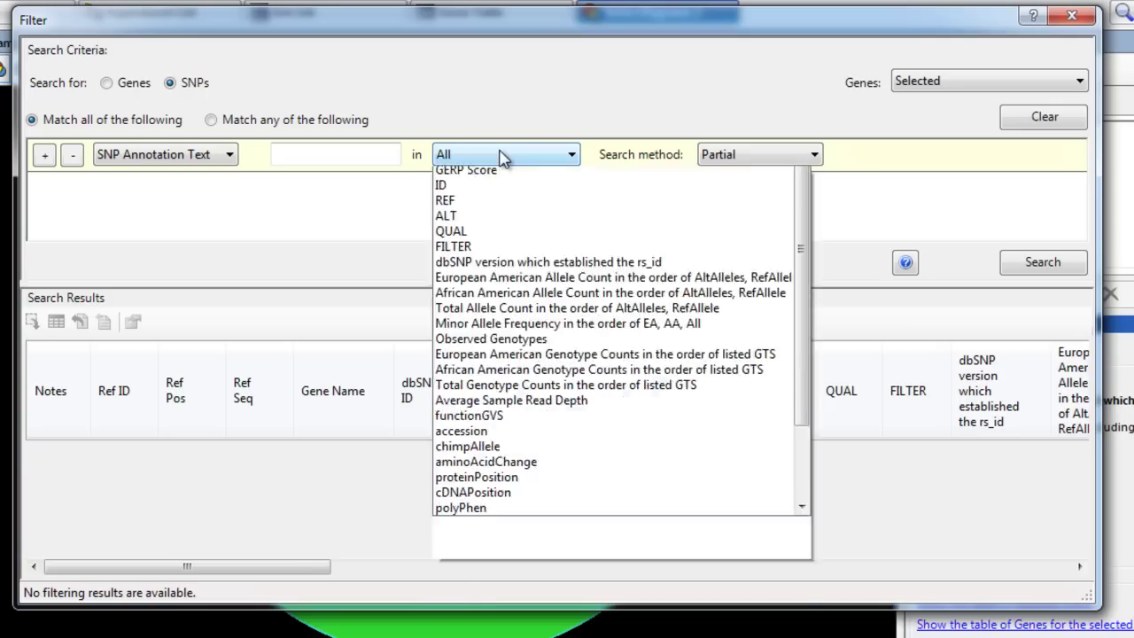
pyautogui.click(486, 620)
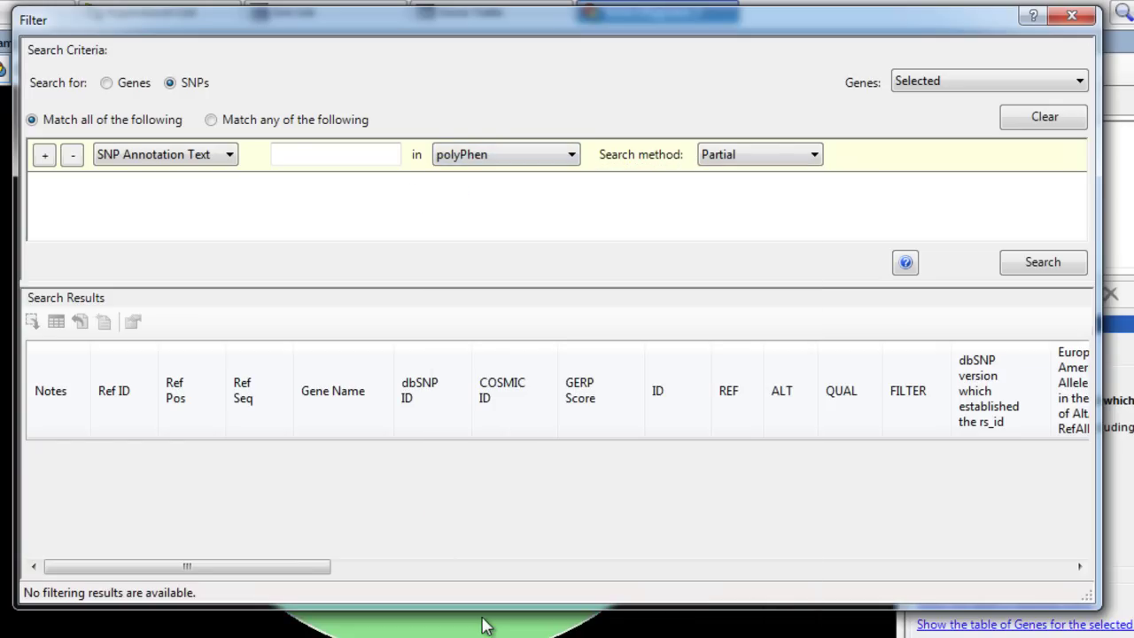
# Match 'probably-damaging' exactly and run the search.
pyautogui.click(314, 155)
pyautogui.write('probb')
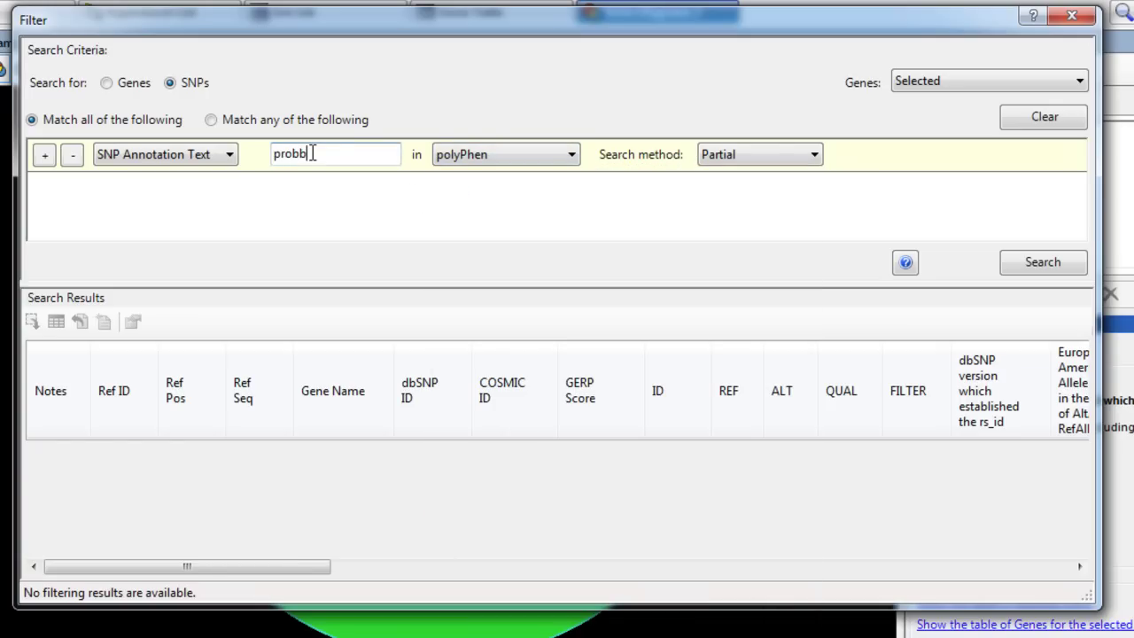
pyautogui.press('BackSpace')
pyautogui.write('ably-damaging')
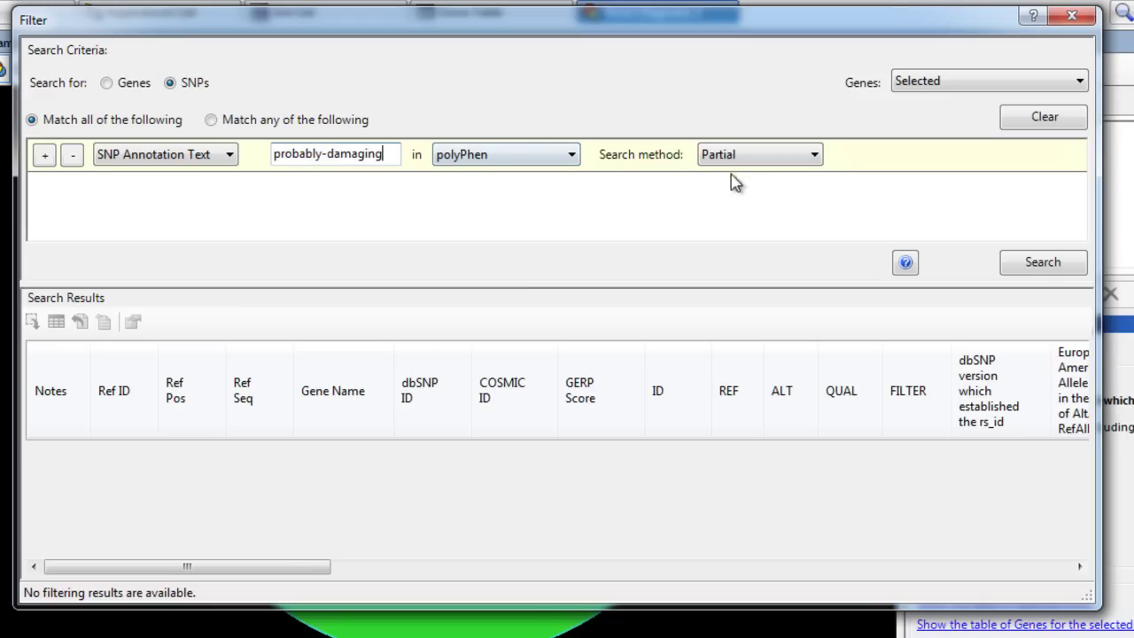
pyautogui.click(749, 157)
pyautogui.click(750, 190)
pyautogui.click(1031, 271)
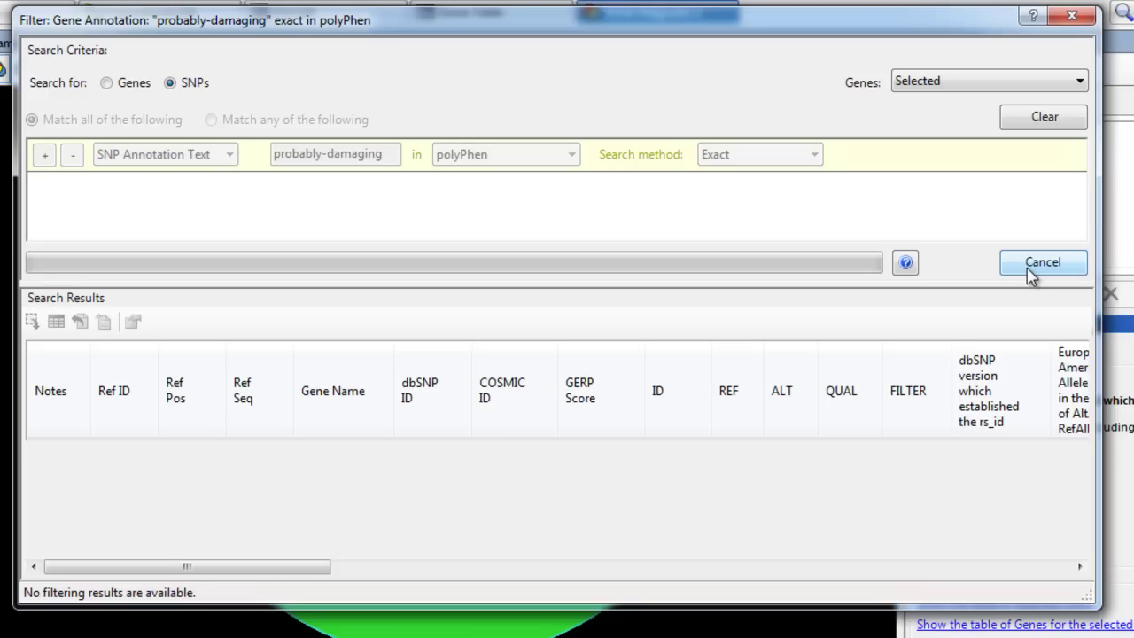